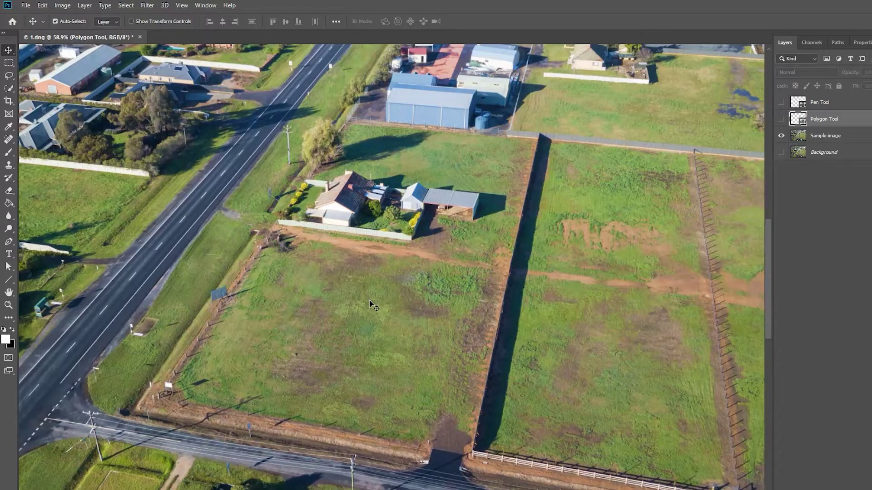
# Preview the Polygon Tool and Pen Tool example outlines, then delete both layers.
pyautogui.scroll(-3, 370, 293)
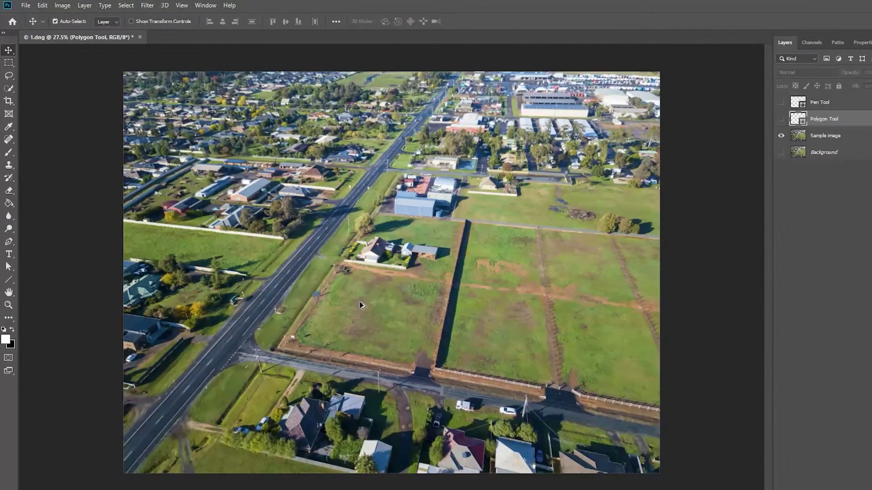
pyautogui.scroll(3, 362, 304)
pyautogui.scroll(1, 435, 313)
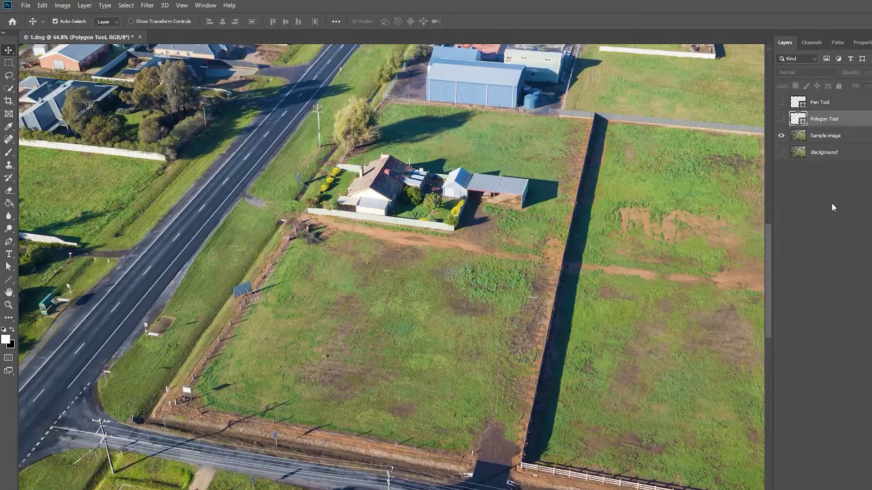
pyautogui.click(781, 120)
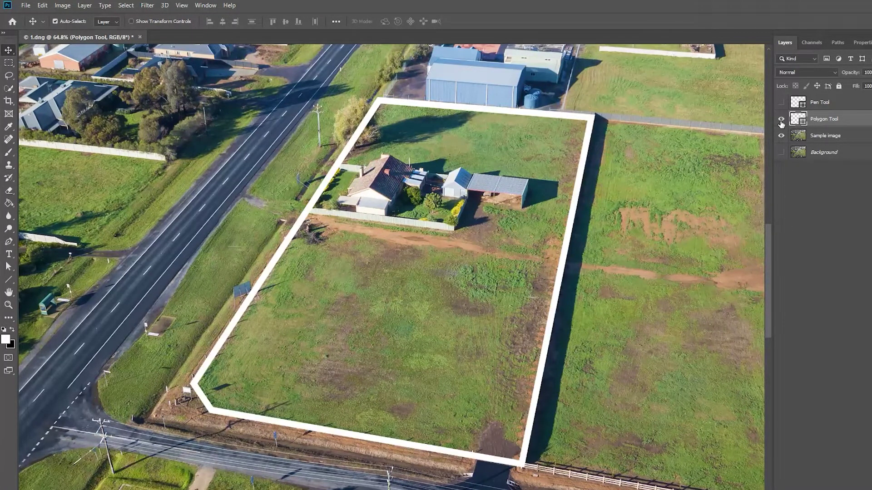
pyautogui.click(781, 124)
pyautogui.click(781, 104)
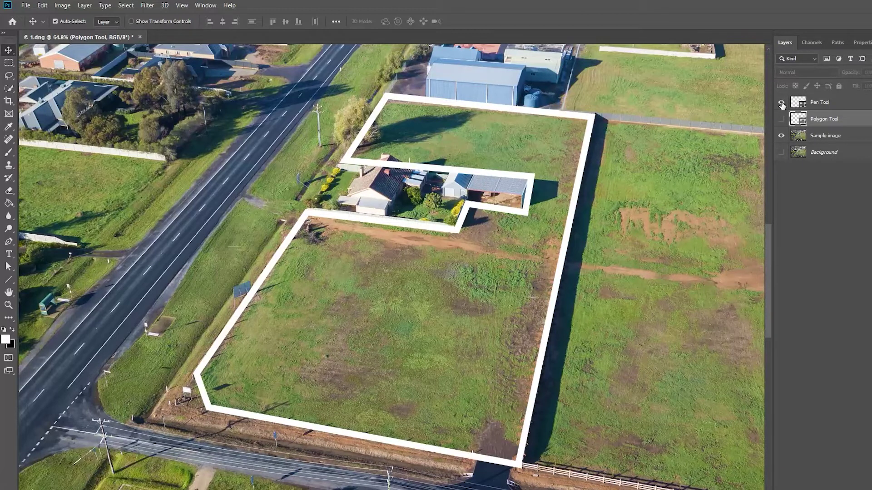
pyautogui.click(781, 104)
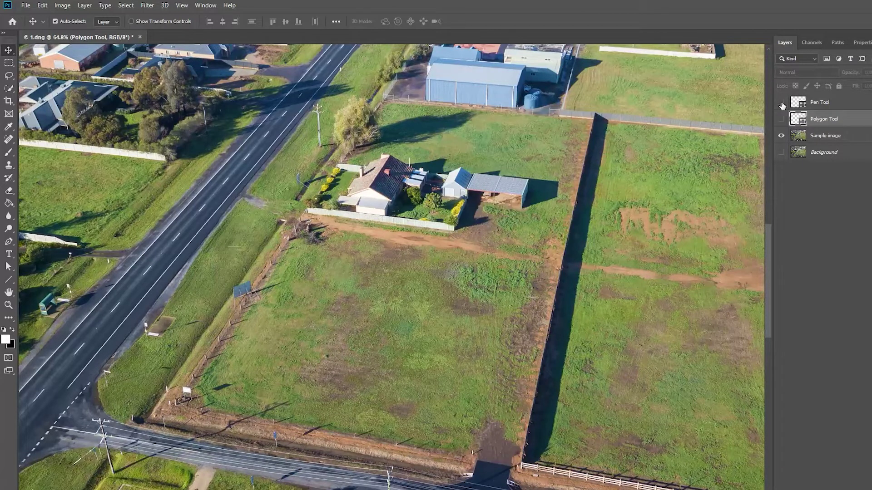
pyautogui.keyDown('shift'); pyautogui.click(838, 106); pyautogui.keyUp('shift')
pyautogui.moveTo(847, 106); pyautogui.dragTo(790, 481)
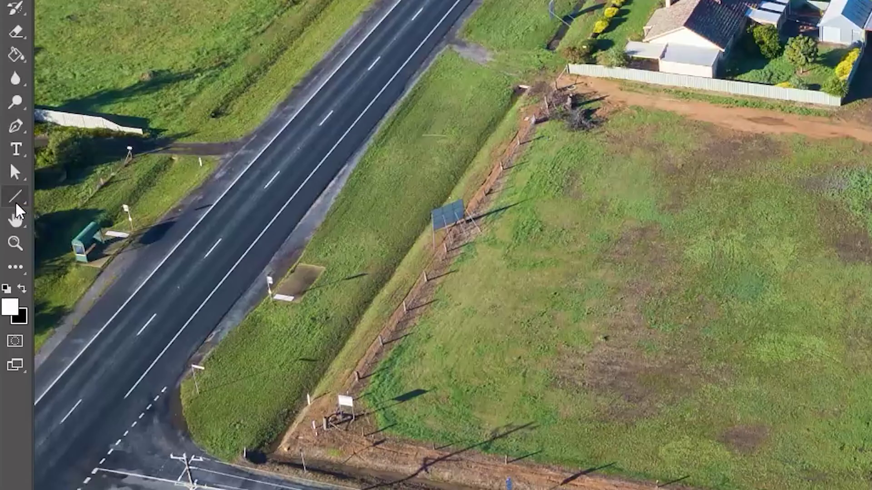
# Switch to the Polygon Tool from the shape tools group.
pyautogui.click(9, 282)
pyautogui.rightClick(15, 200)
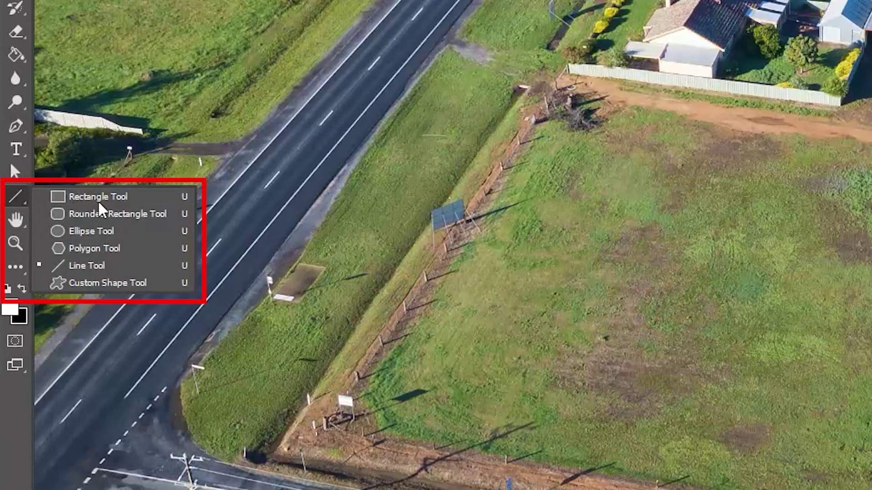
pyautogui.click(100, 248)
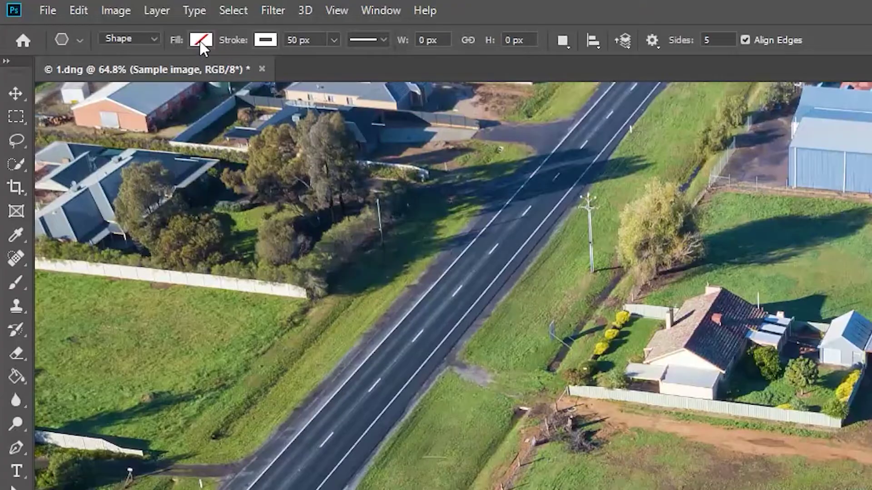
# Set the polygon to no fill, a 50 px stroke and 5 sides.
pyautogui.click(108, 21)
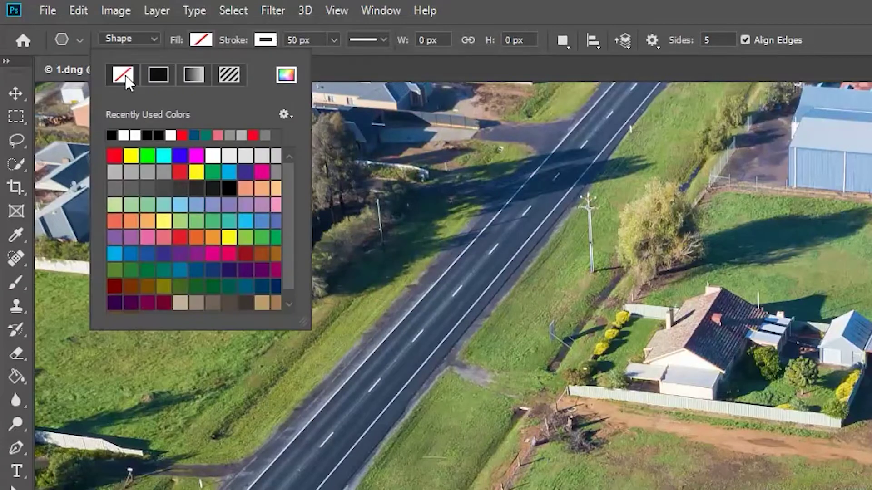
pyautogui.click(260, 40)
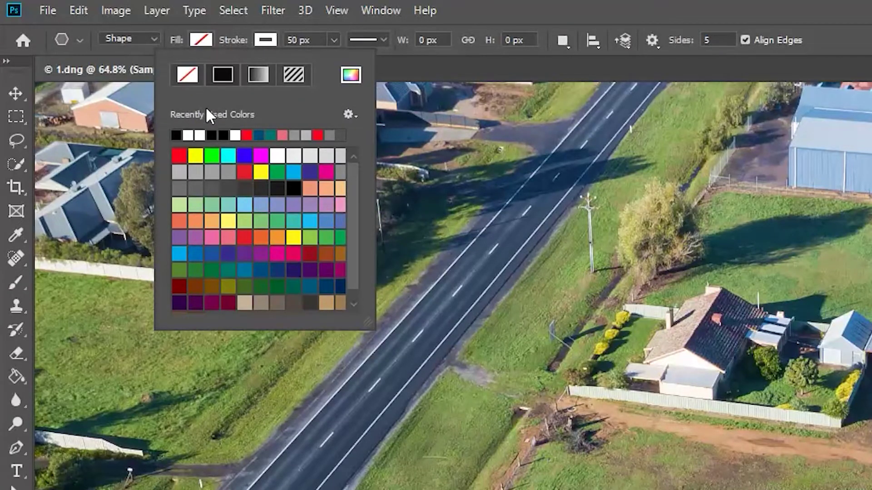
pyautogui.click(309, 39)
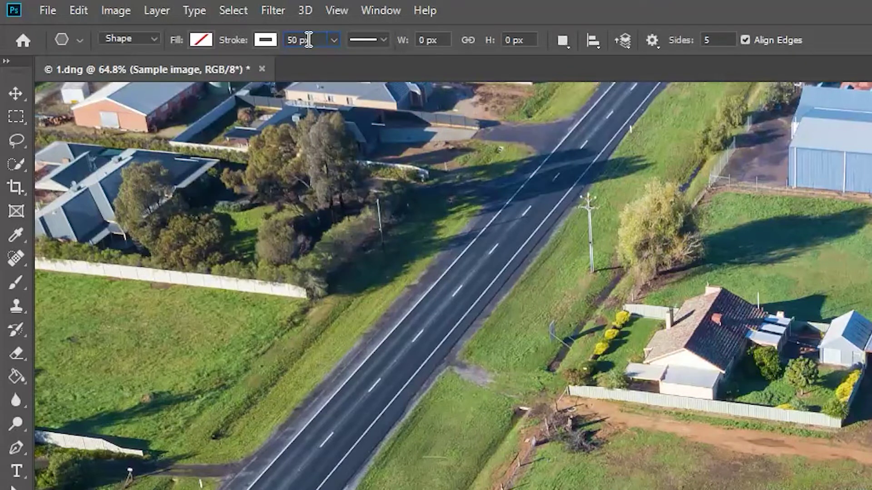
pyautogui.click(716, 41)
pyautogui.write('4')
pyautogui.press('Return')
pyautogui.write('5')
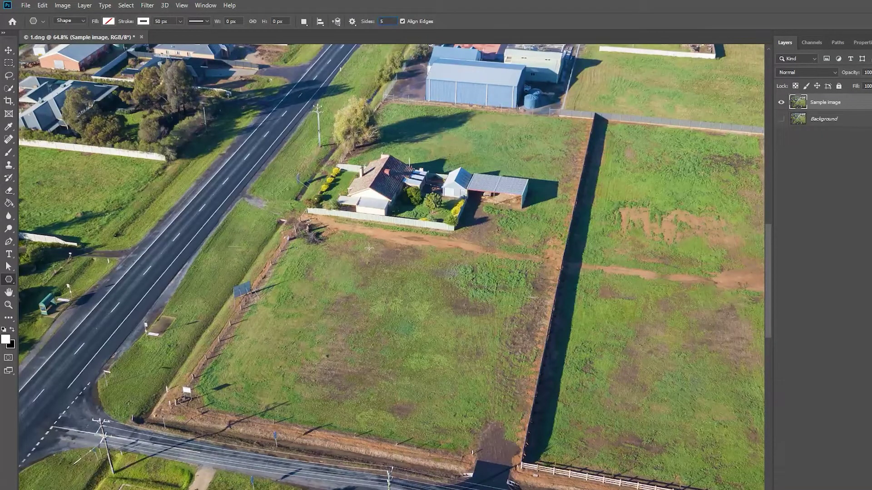
# Draw a white pentagon and move it over the house and paddock.
pyautogui.moveTo(369, 248); pyautogui.dragTo(483, 354)
pyautogui.press('v')
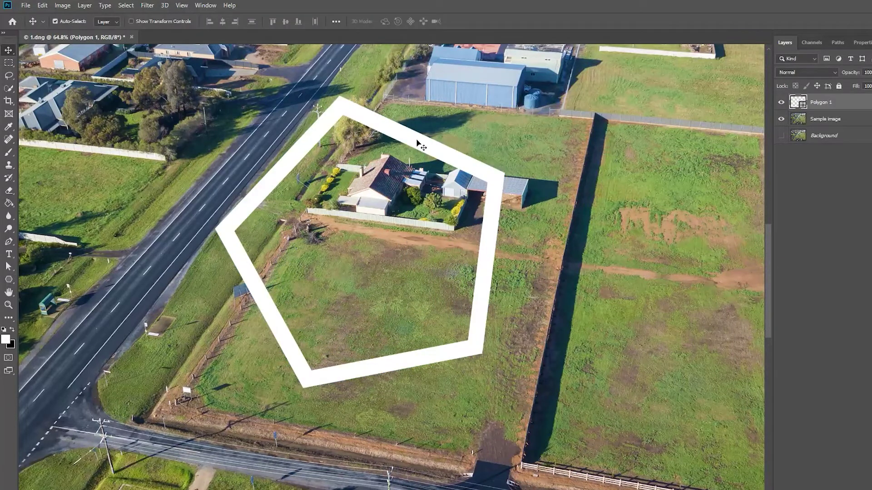
pyautogui.moveTo(414, 142); pyautogui.dragTo(446, 147)
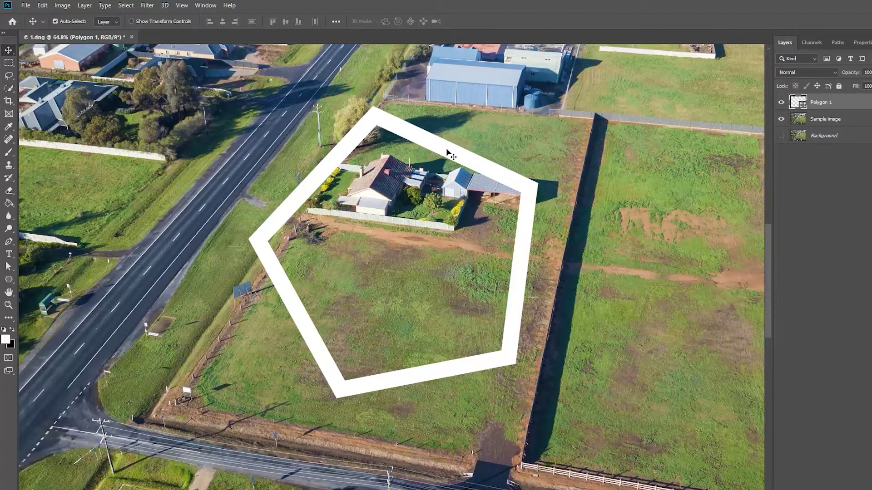
pyautogui.moveTo(445, 151); pyautogui.dragTo(450, 148)
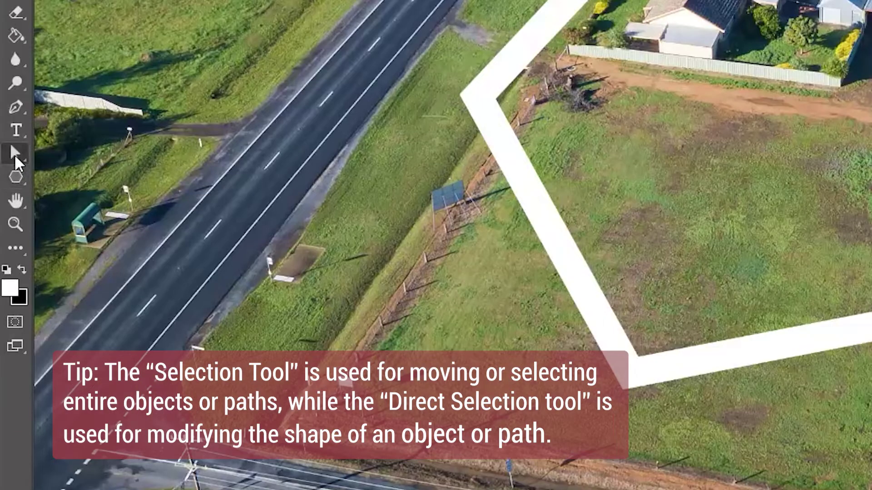
# Drag the pentagon's five anchors onto the plot's fence corners with Direct Selection.
pyautogui.rightClick(15, 155)
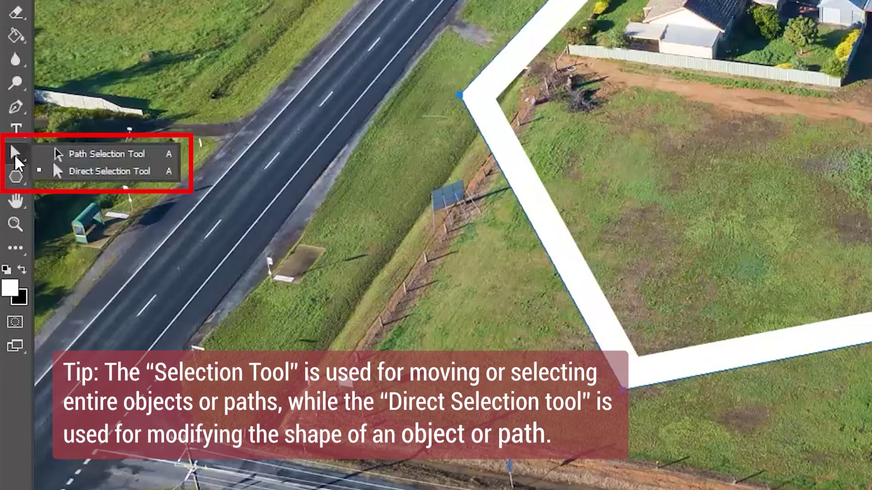
pyautogui.click(82, 172)
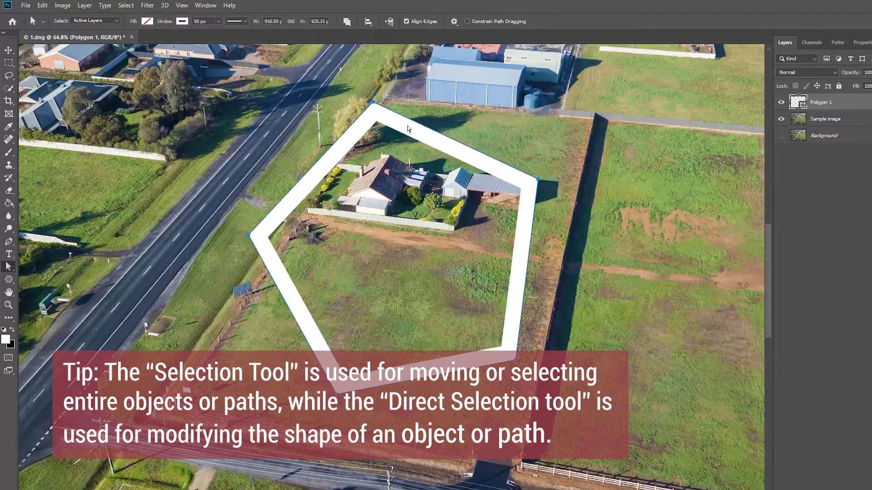
pyautogui.moveTo(374, 103); pyautogui.dragTo(380, 98)
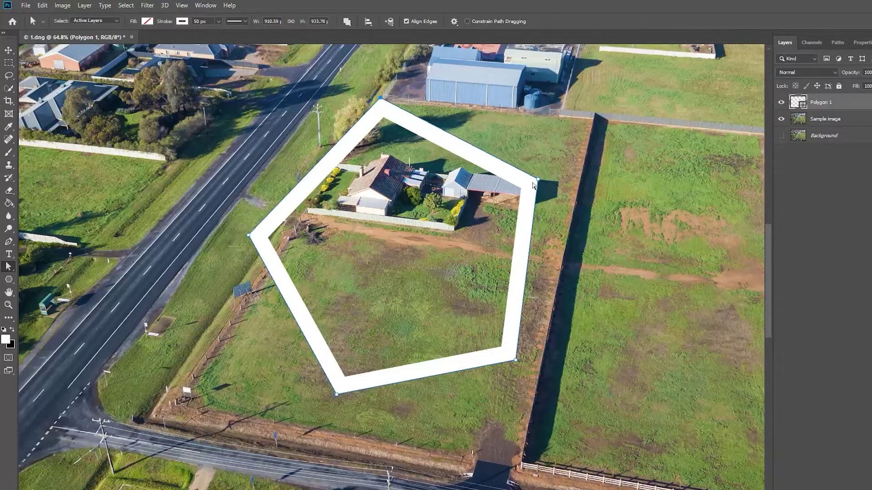
pyautogui.moveTo(538, 180); pyautogui.dragTo(591, 116)
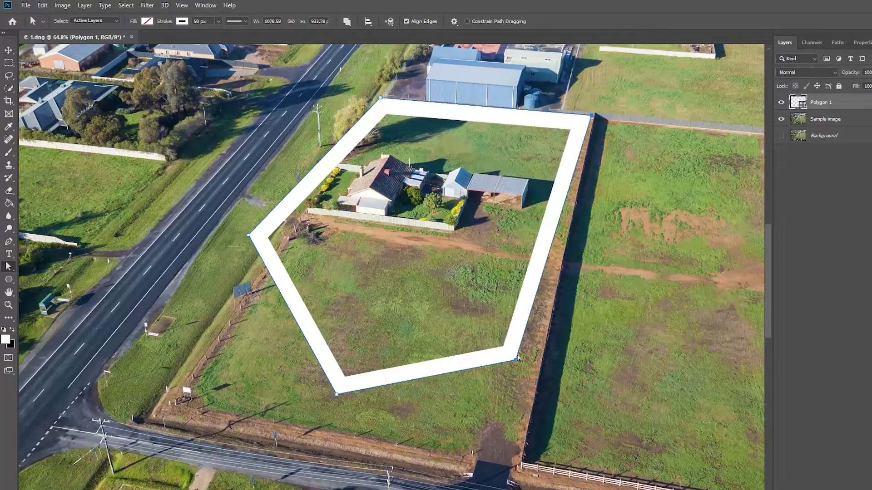
pyautogui.moveTo(515, 362); pyautogui.dragTo(522, 465)
pyautogui.moveTo(336, 394)
pyautogui.mouseDown()
pyautogui.moveTo(253, 416)
pyautogui.moveTo(206, 413)
pyautogui.mouseUp()
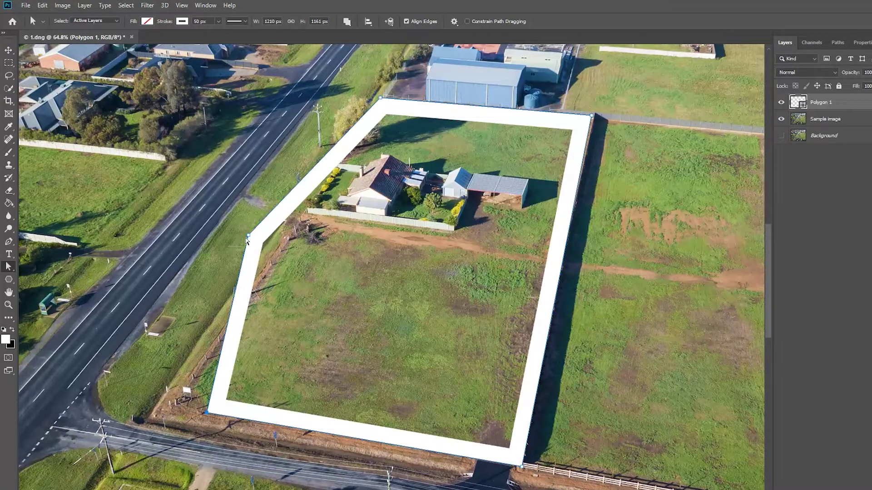
pyautogui.moveTo(249, 238); pyautogui.dragTo(195, 383)
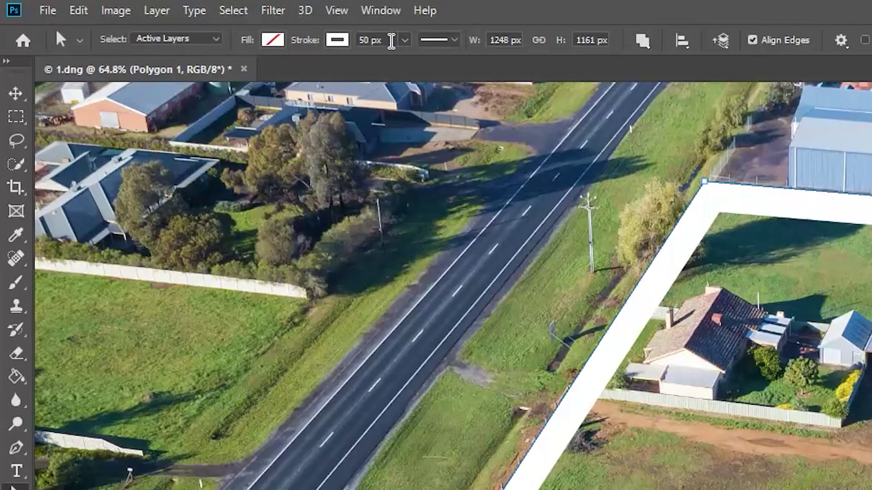
# Reduce the outline's stroke width from 50 px to 20 px.
pyautogui.click(211, 22)
pyautogui.doubleClick(388, 41)
pyautogui.write('20')
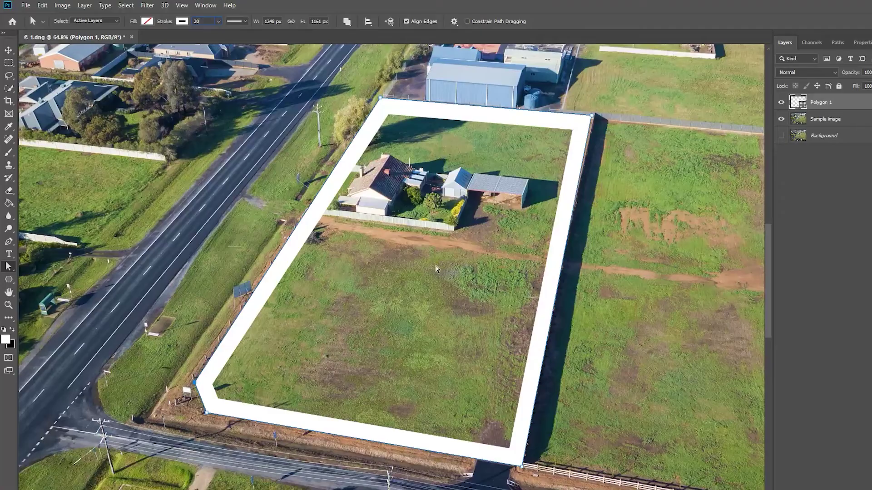
pyautogui.press('Return')
pyautogui.scroll(-4, 435, 269)
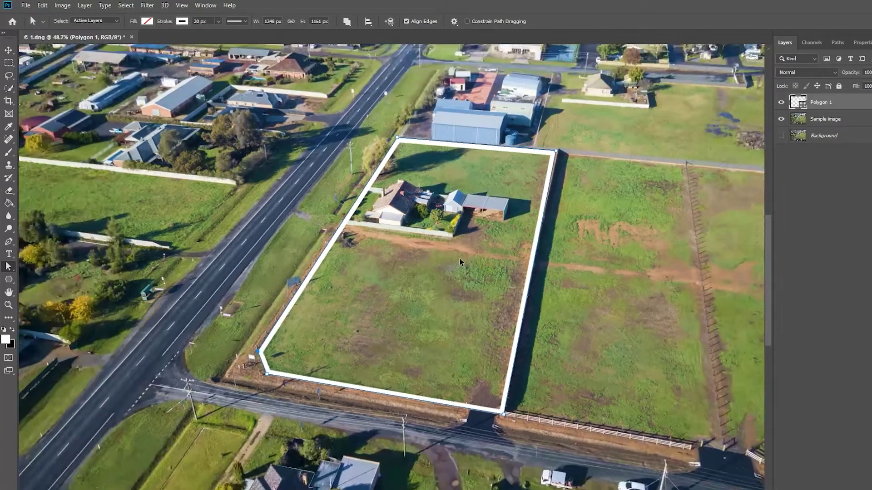
pyautogui.scroll(3, 459, 305)
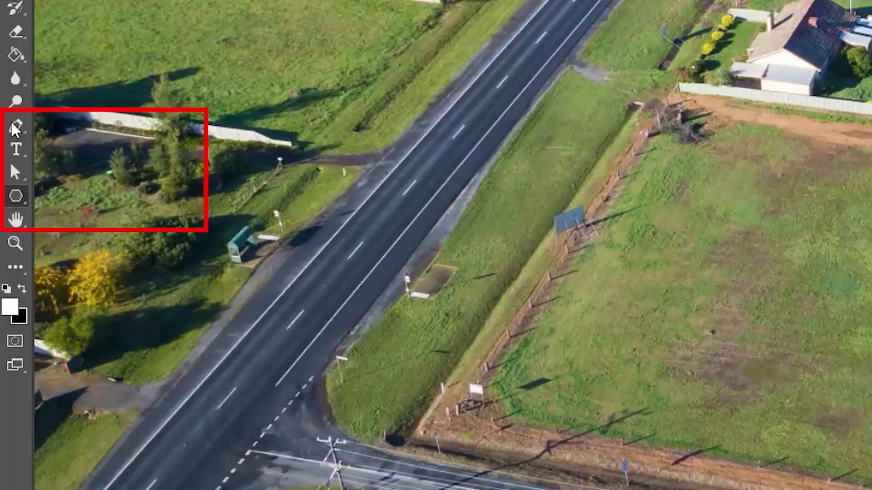
# Switch to the Pen Tool from the pen tools group.
pyautogui.moveTo(15, 129); pyautogui.dragTo(87, 126)
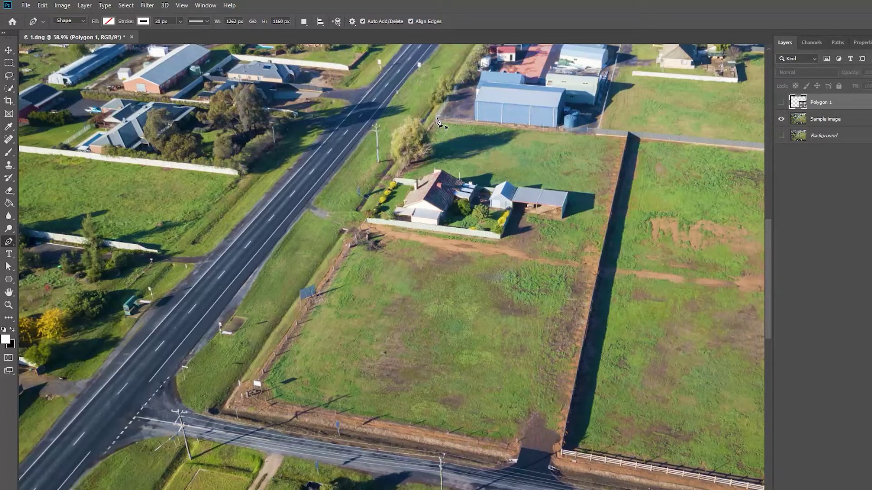
# Trace the fence corners with the Pen, notching around house and shed, and close the path.
pyautogui.click(437, 119)
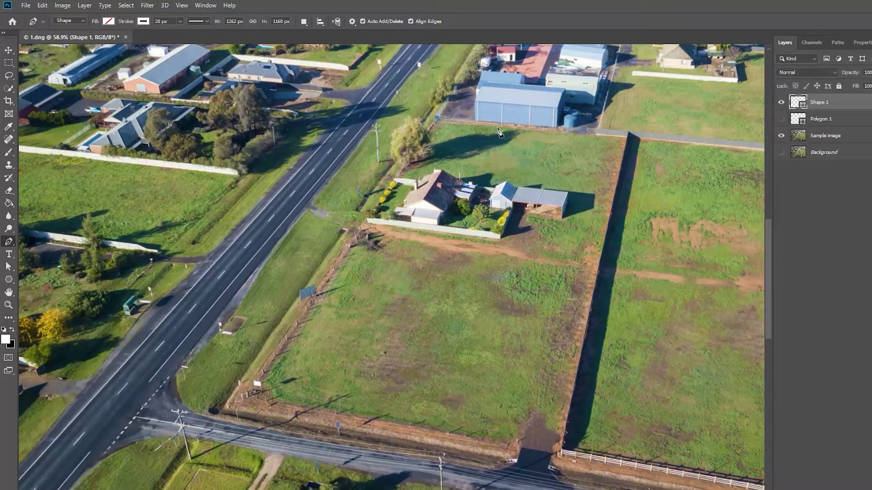
pyautogui.click(627, 135)
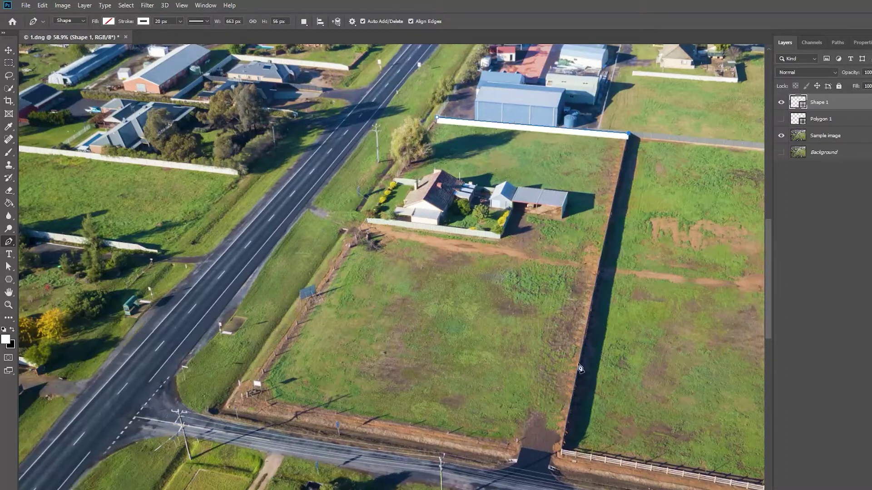
pyautogui.click(559, 452)
pyautogui.click(275, 403)
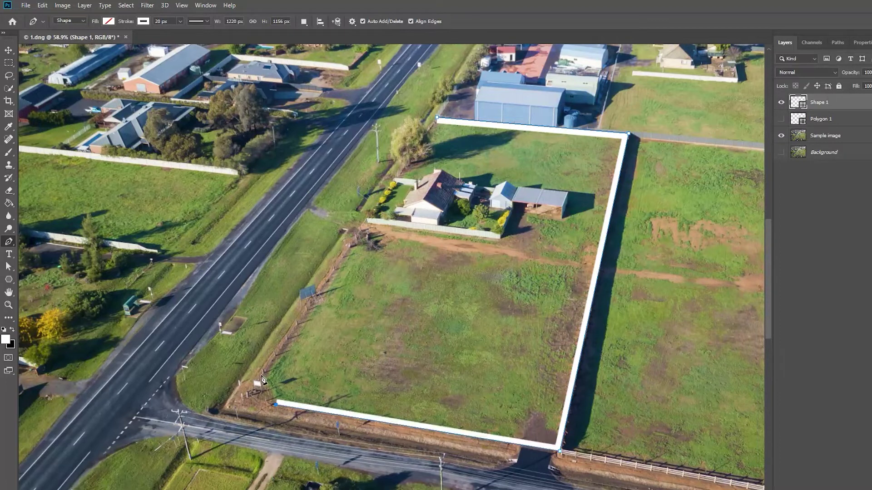
pyautogui.click(262, 374)
pyautogui.click(367, 220)
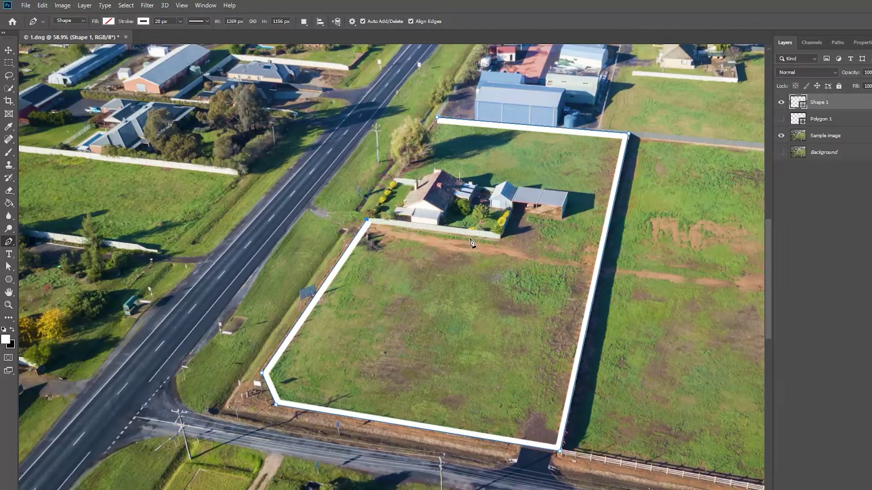
pyautogui.click(501, 237)
pyautogui.click(511, 209)
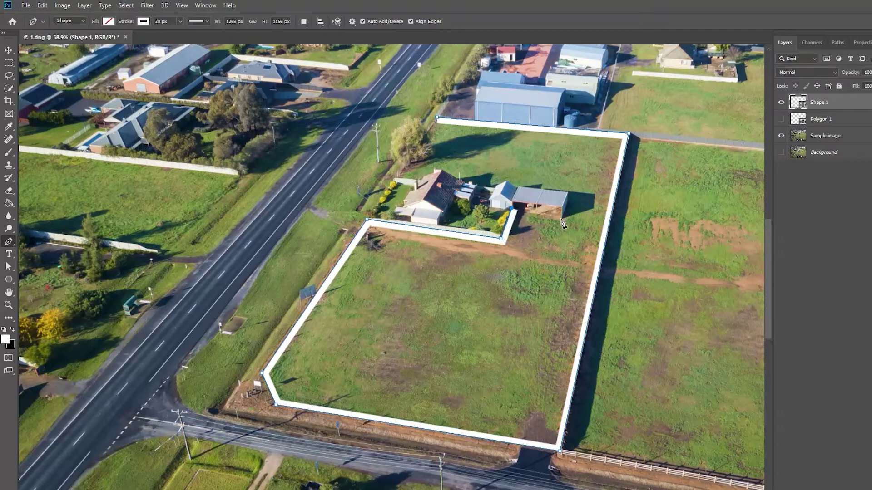
pyautogui.click(563, 220)
pyautogui.click(568, 192)
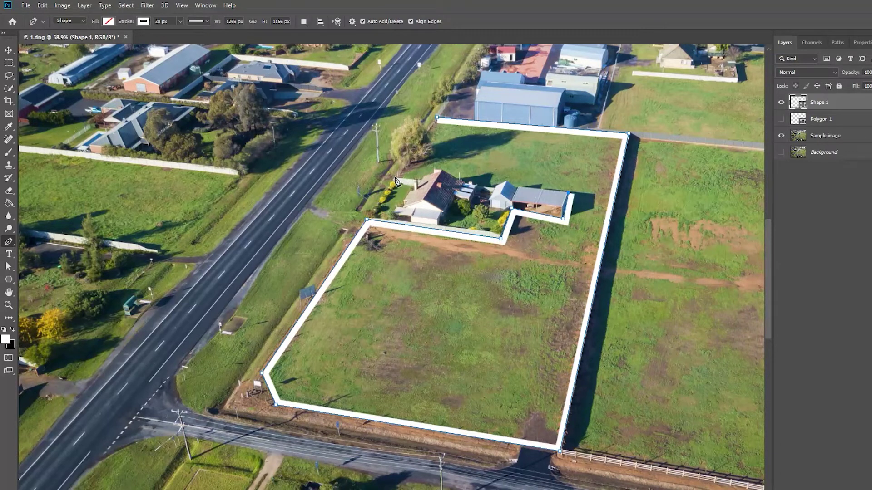
pyautogui.click(395, 177)
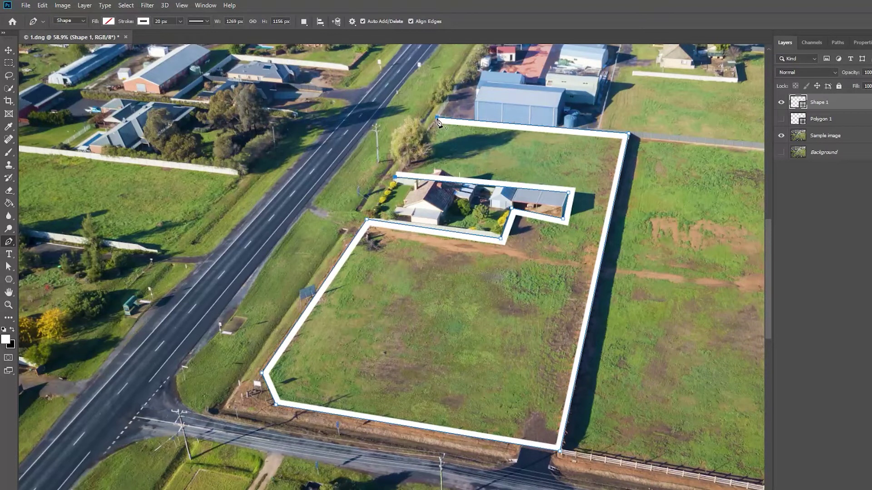
pyautogui.click(438, 120)
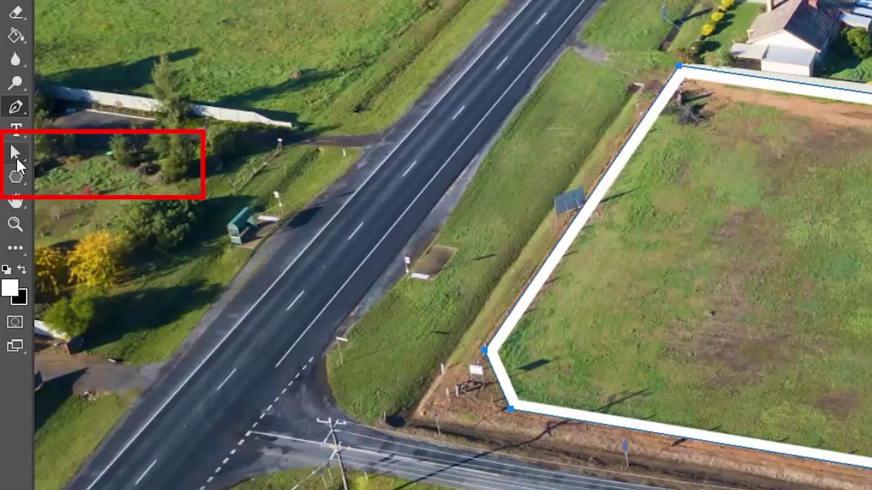
# Nudge Shape 1's top-left anchor onto the fence corner with the Direct Selection Tool.
pyautogui.rightClick(16, 157)
pyautogui.click(86, 172)
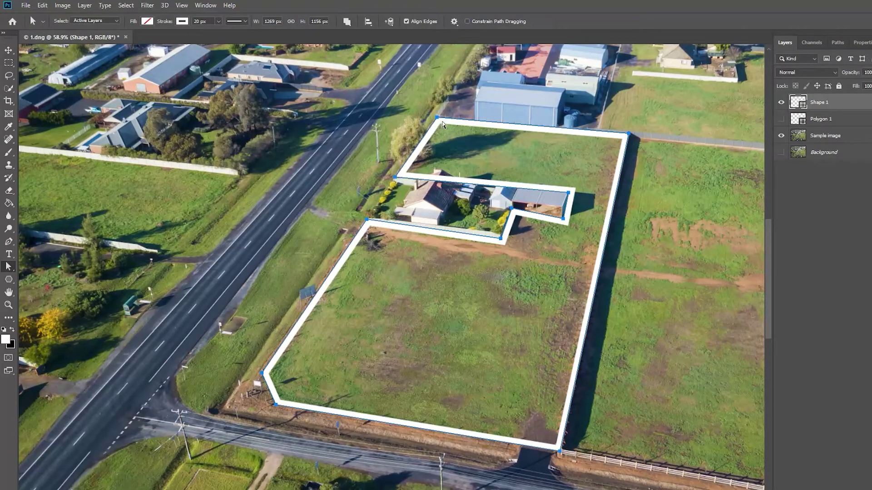
pyautogui.moveTo(438, 121); pyautogui.dragTo(436, 119)
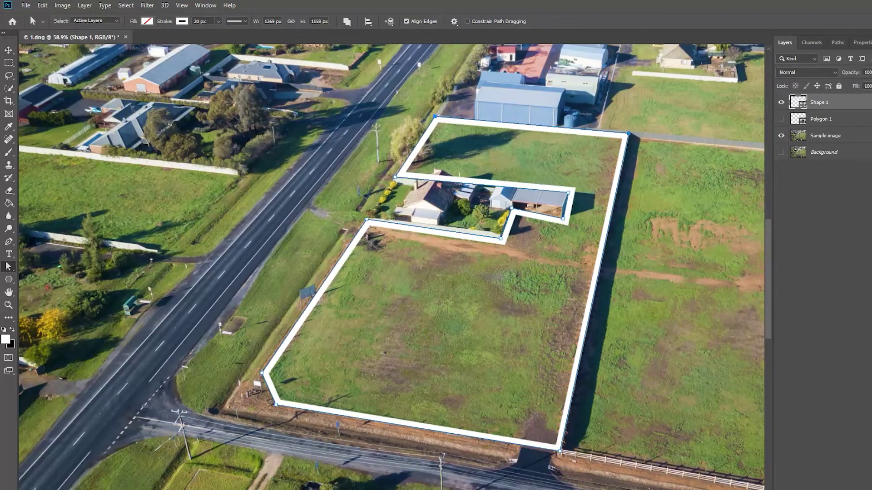
pyautogui.scroll(3, 629, 135)
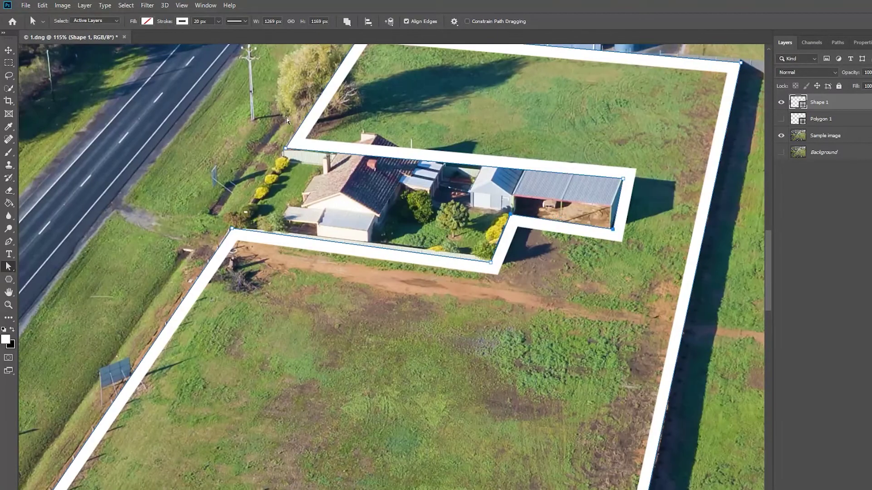
pyautogui.scroll(-4, 628, 135)
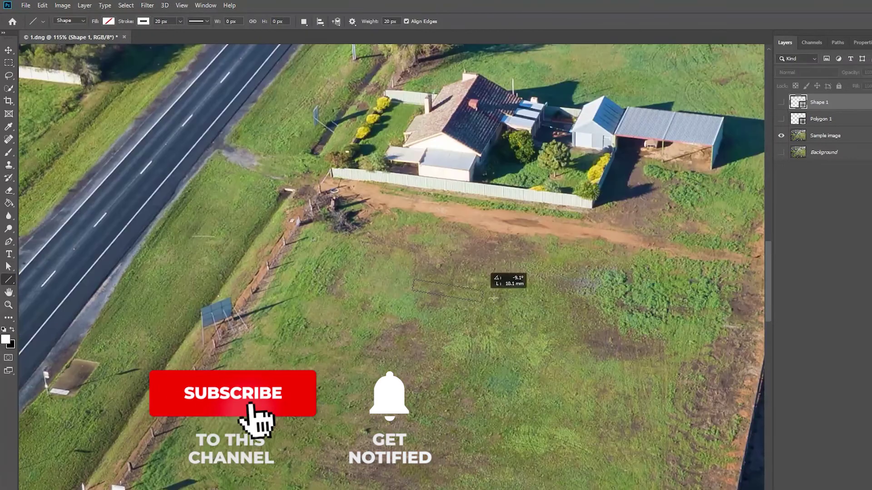
# Draw a straight white line shape in the paddock below the house.
pyautogui.moveTo(493, 299); pyautogui.dragTo(414, 286)
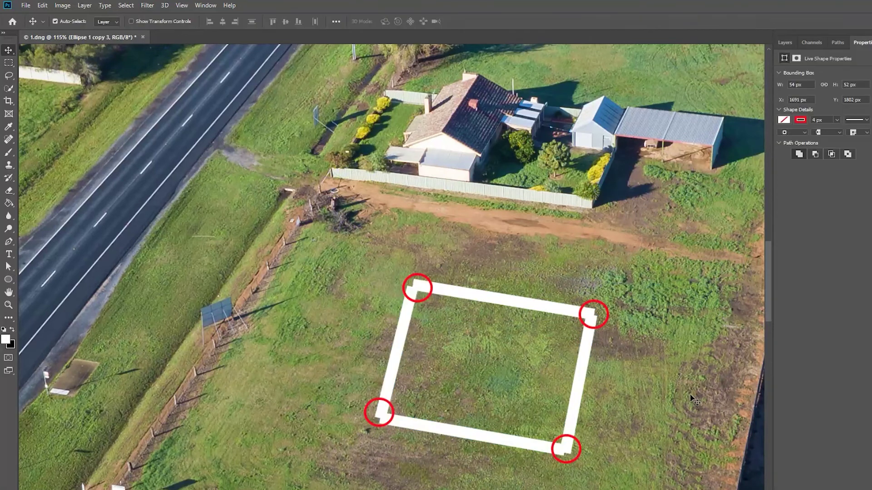